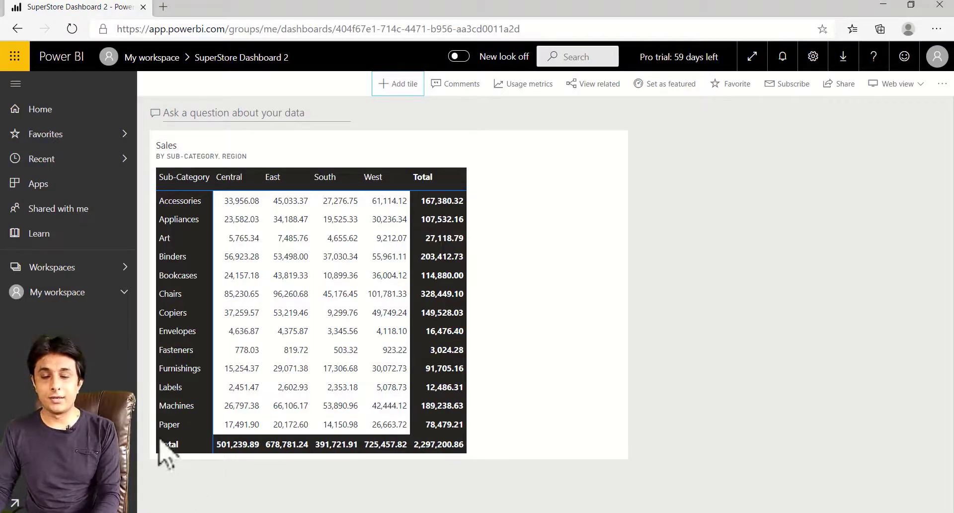
Step: Open SuperStore Dashboard from My workspace and view its Profit tiles
click(58, 296)
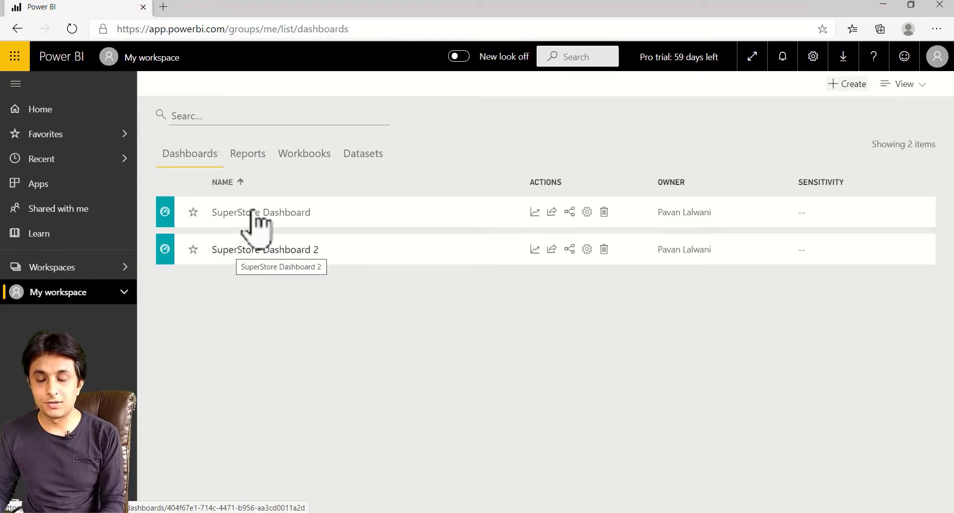
click(253, 213)
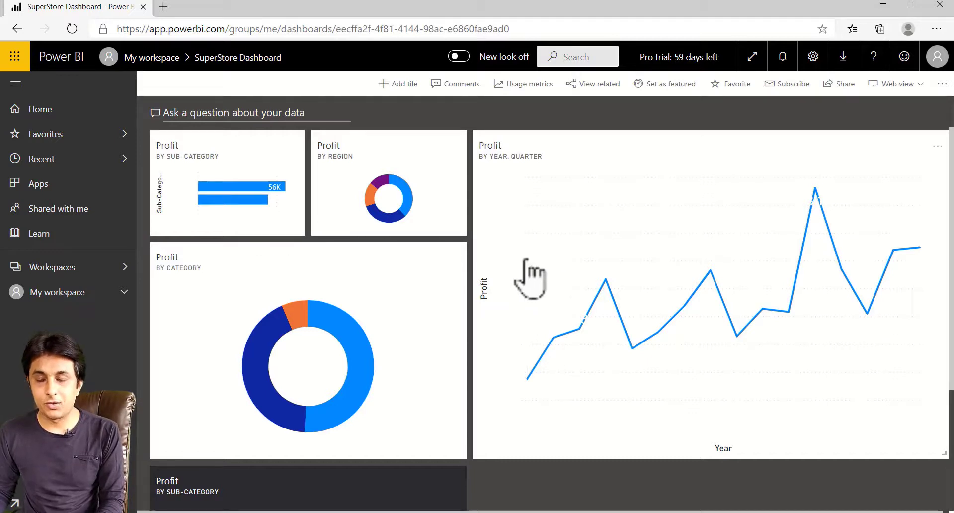
mouse_move(527, 260)
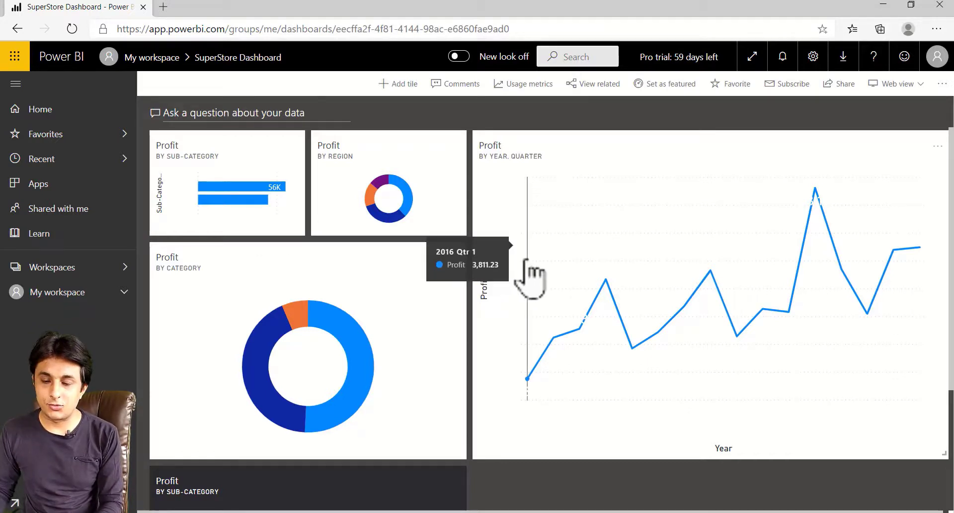
mouse_move(373, 308)
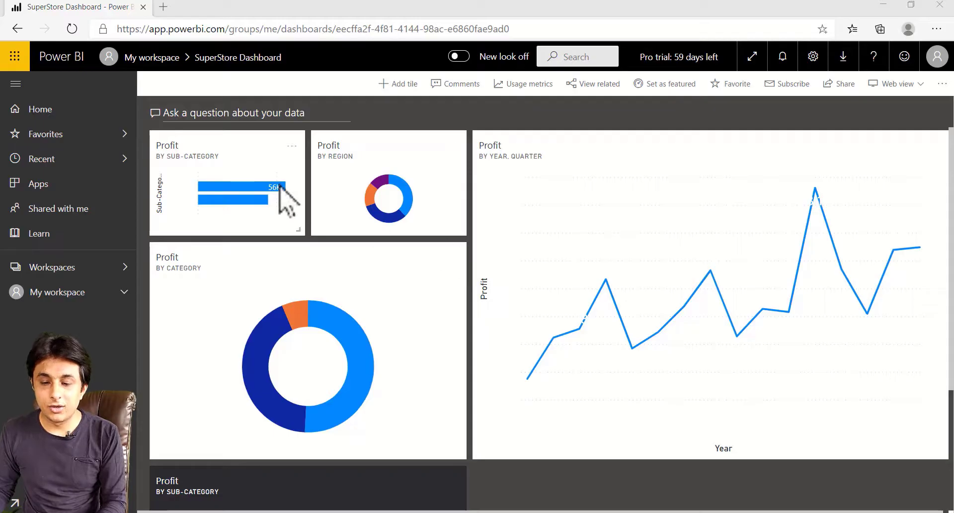
mouse_move(280, 187)
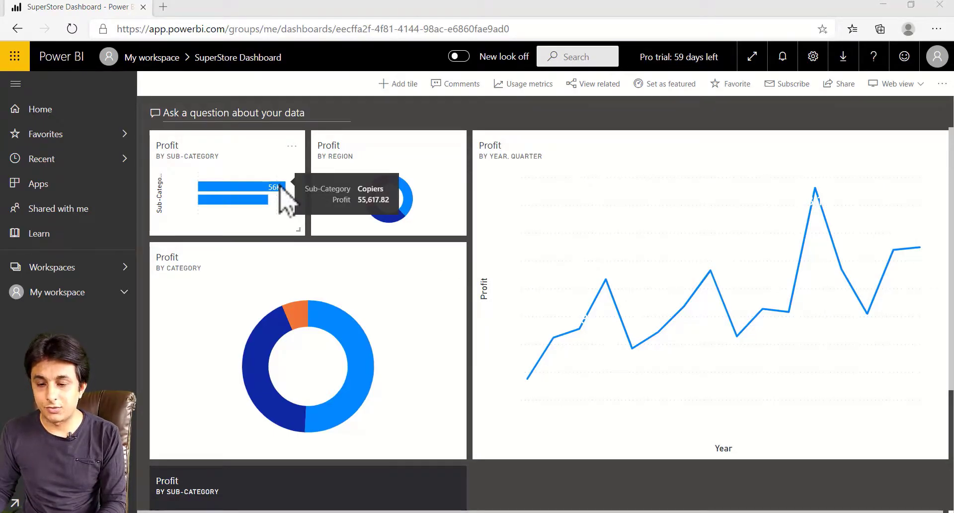
Step: Open the source report from the Profit by Sub-Category tile, reopening SuperStore Dashboard once along the way
click(280, 188)
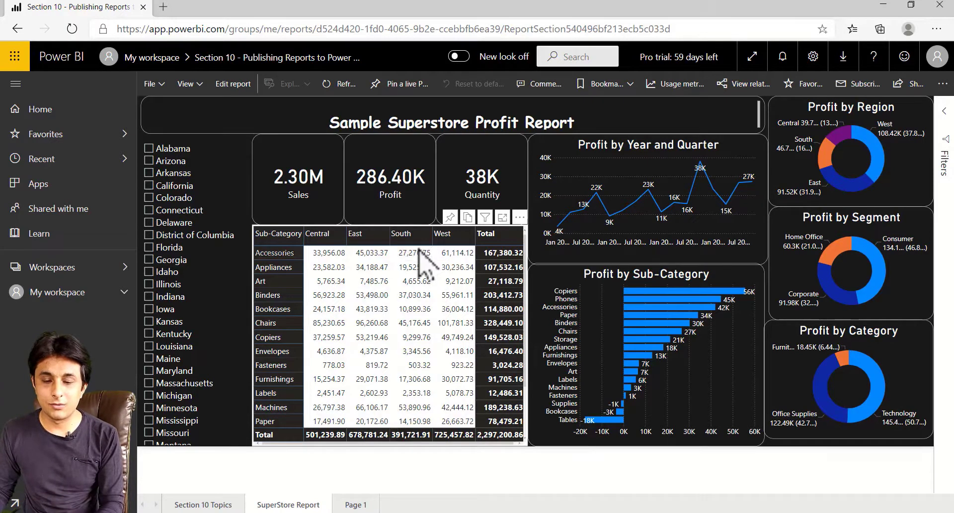
key(alt+Left)
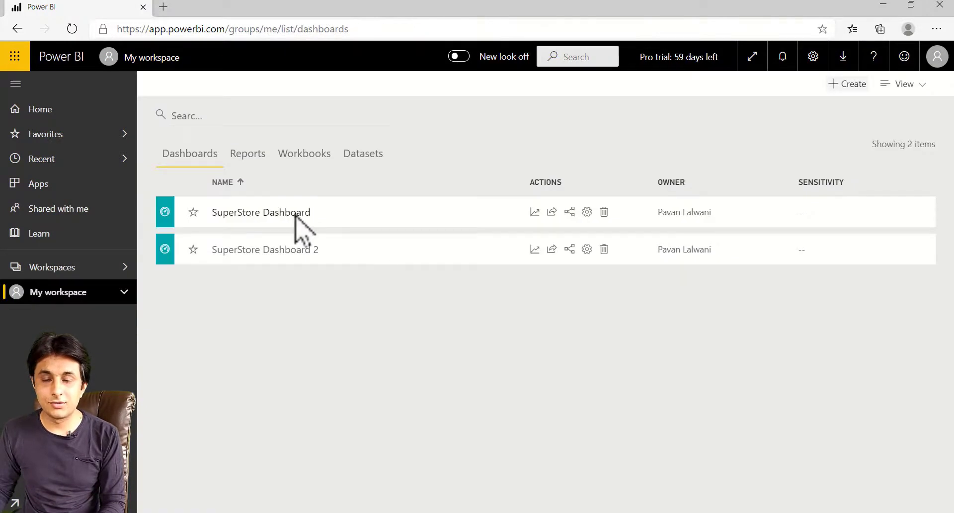
click(288, 213)
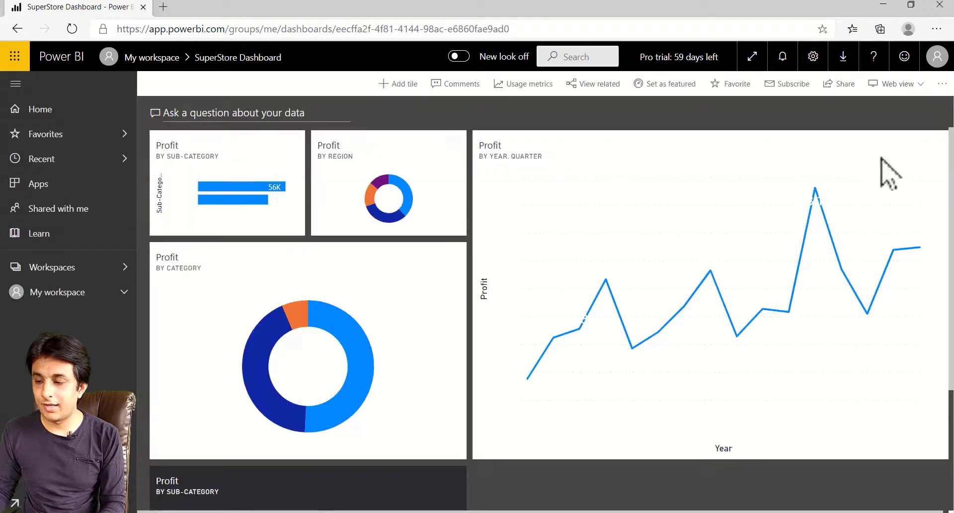
scroll(730, 351, down, 3)
mouse_move(221, 355)
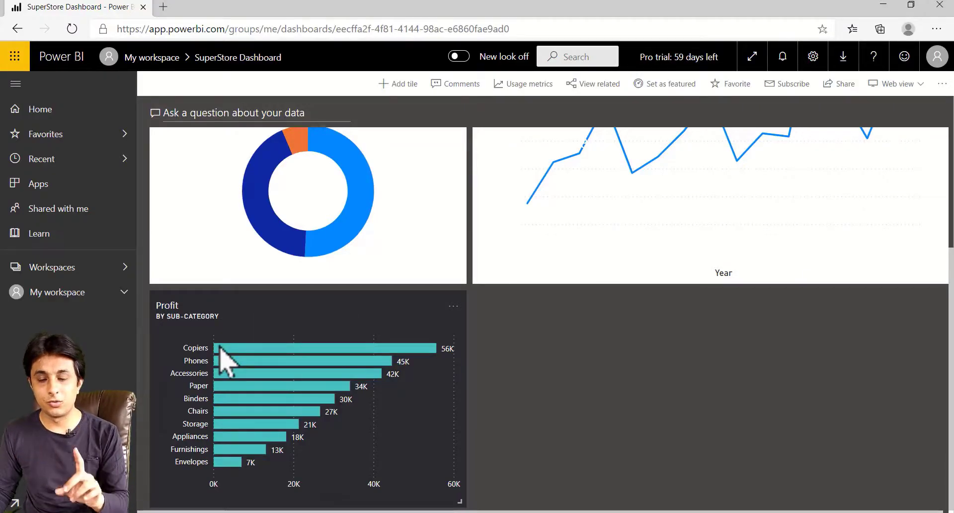
click(227, 349)
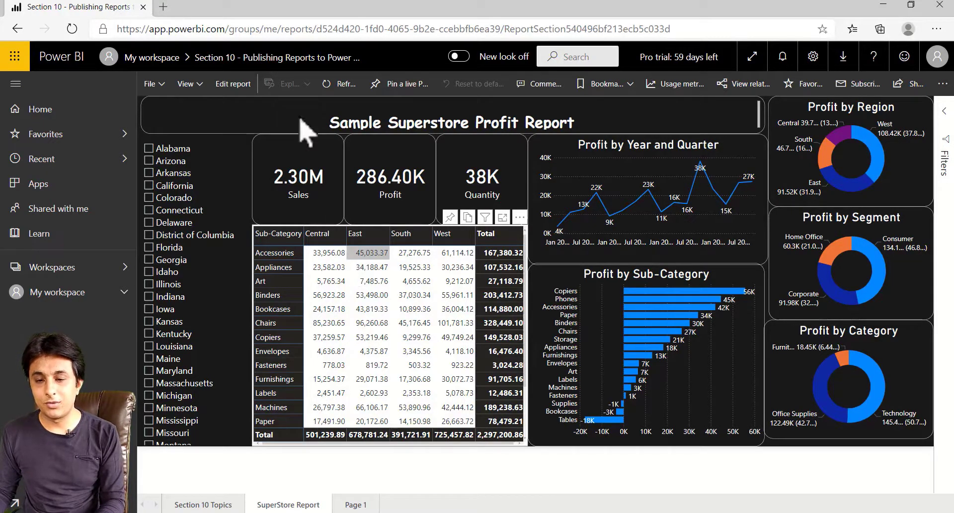
Step: Cross-filter the report by Consumer, then West, East and Central regions, ending on Consumer
drag(273, 46, 366, 80)
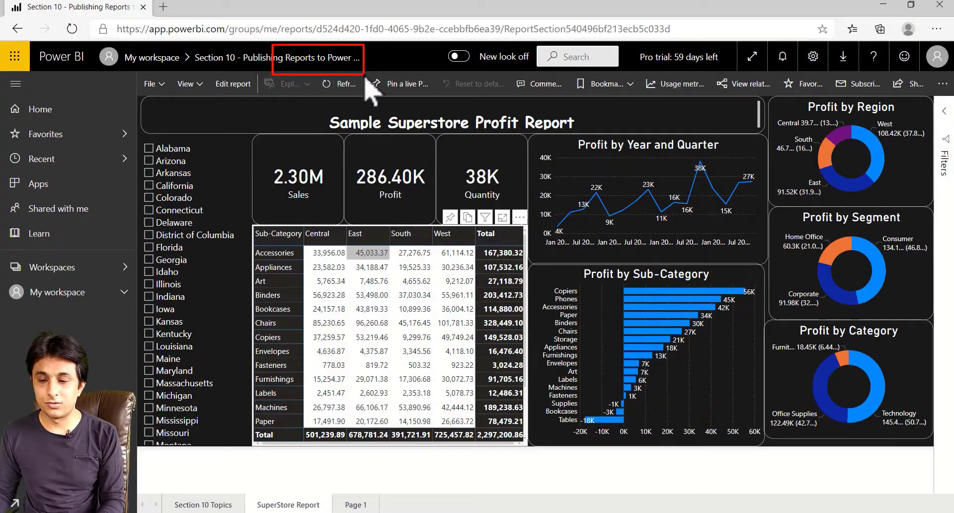
key(Escape)
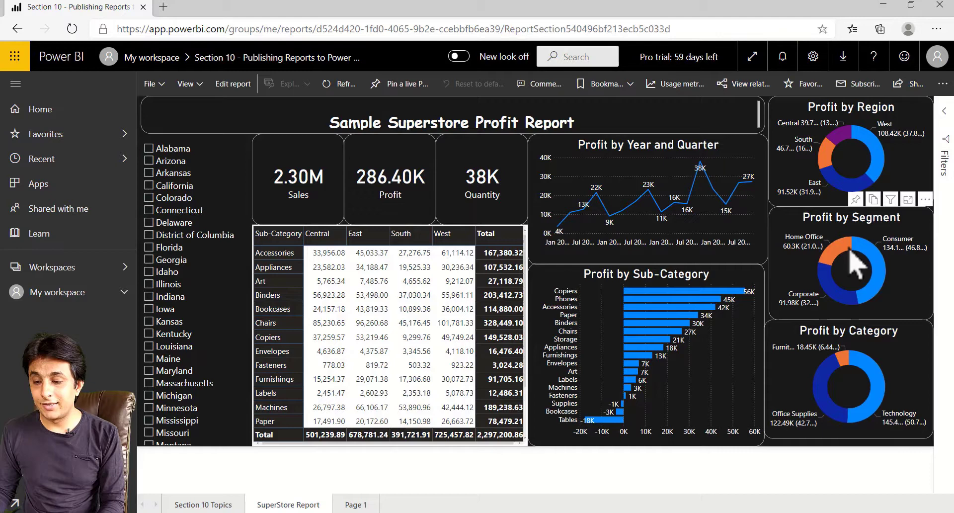
click(878, 262)
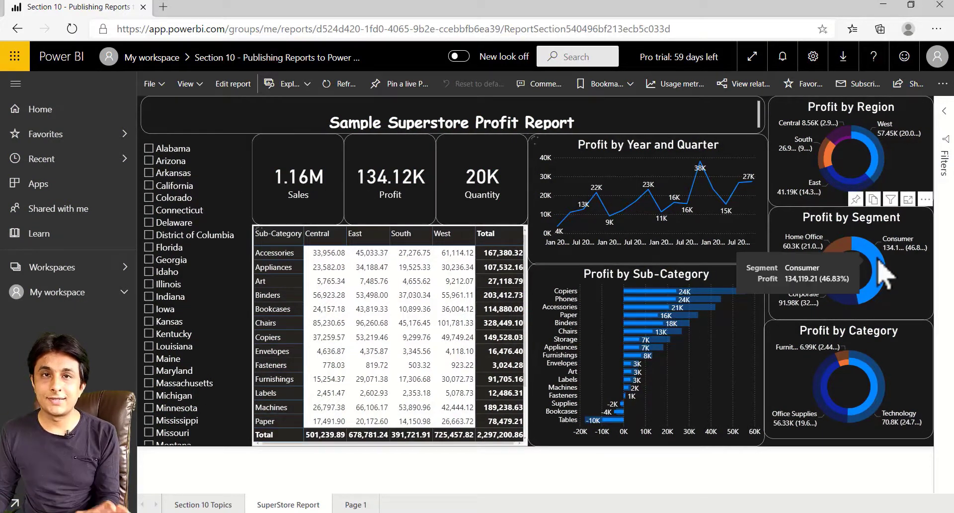
click(875, 157)
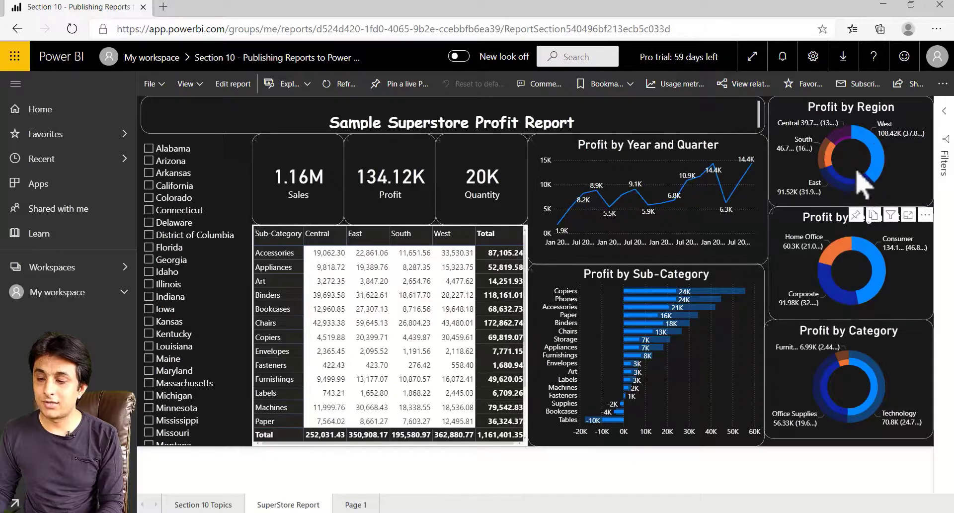
click(848, 193)
click(845, 140)
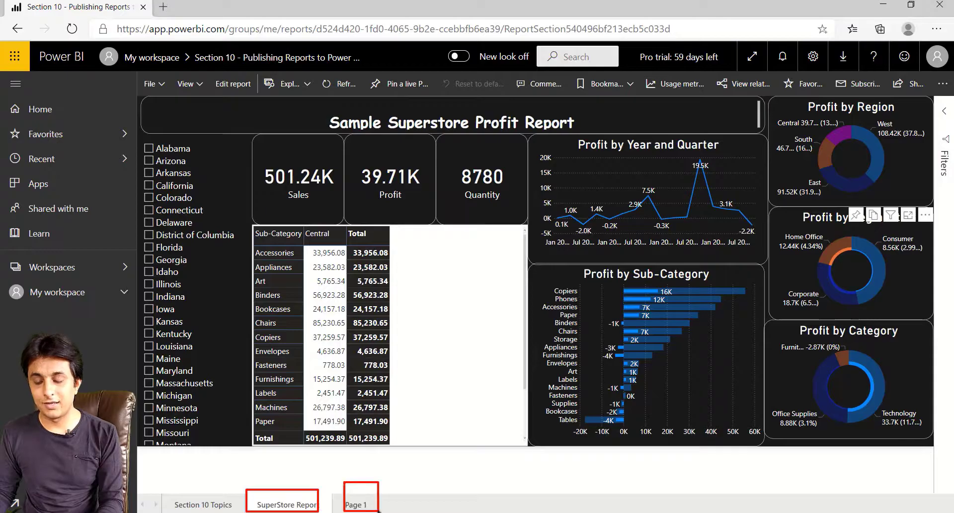
click(882, 270)
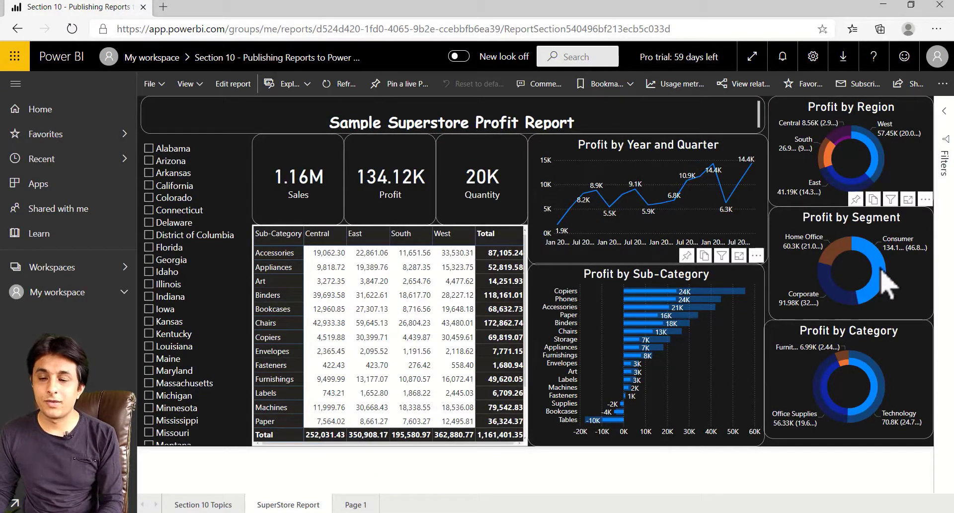
Step: Visit the Section 10 Topics page, then return to the SuperStore Report page
click(193, 505)
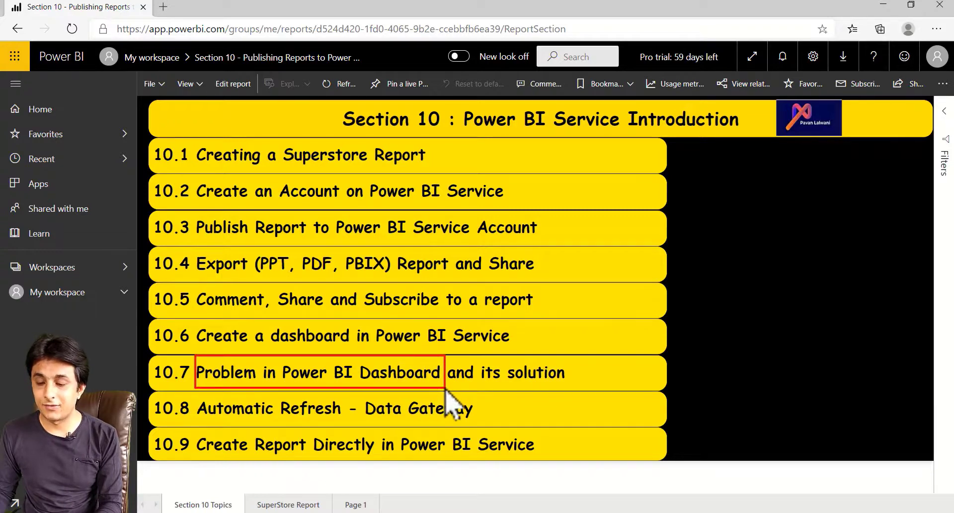
click(581, 405)
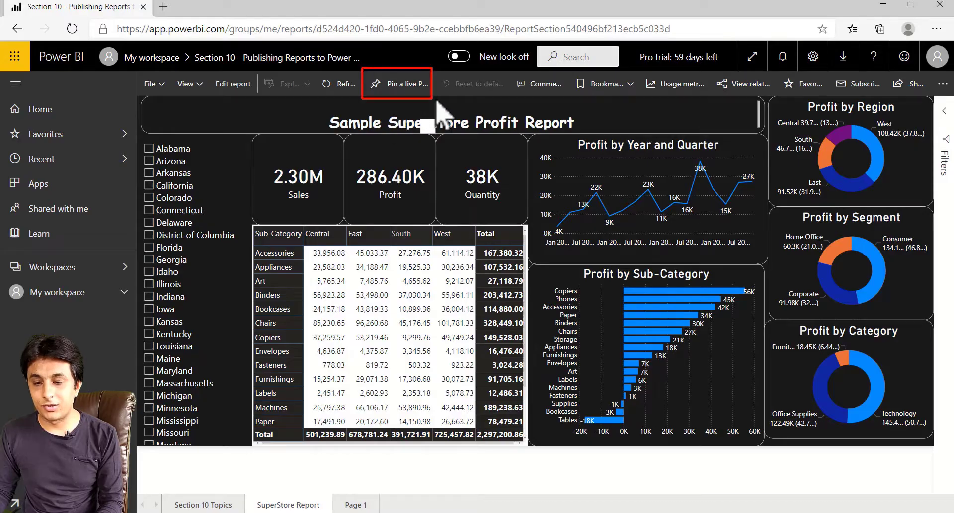
Step: Pin the report page live to a new dashboard named SuperStore Dashboard 3
click(16, 84)
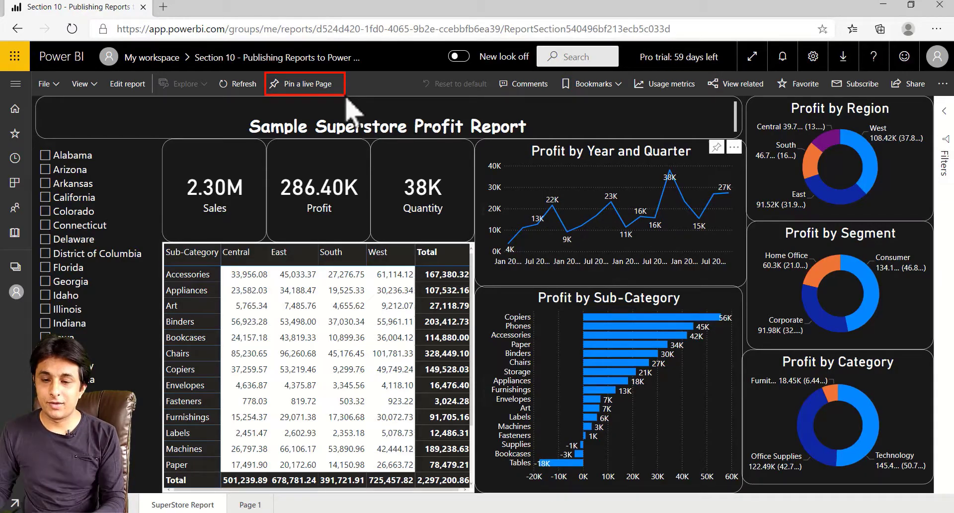
click(294, 89)
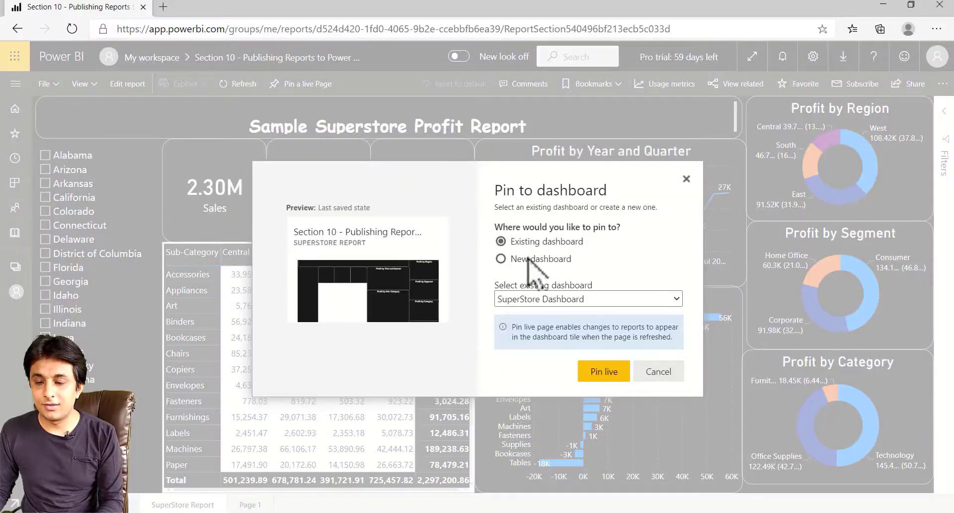
click(530, 260)
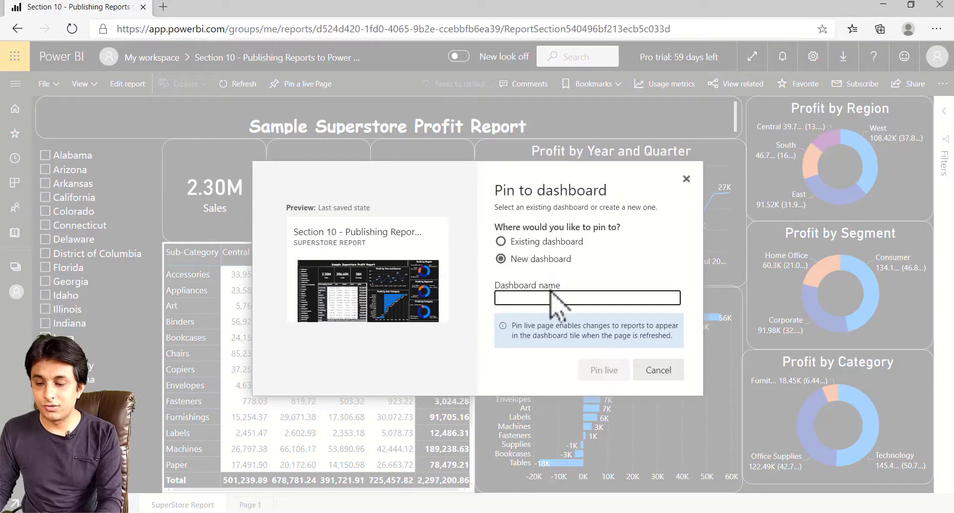
click(550, 296)
text(SuperStore Dashboard 3)
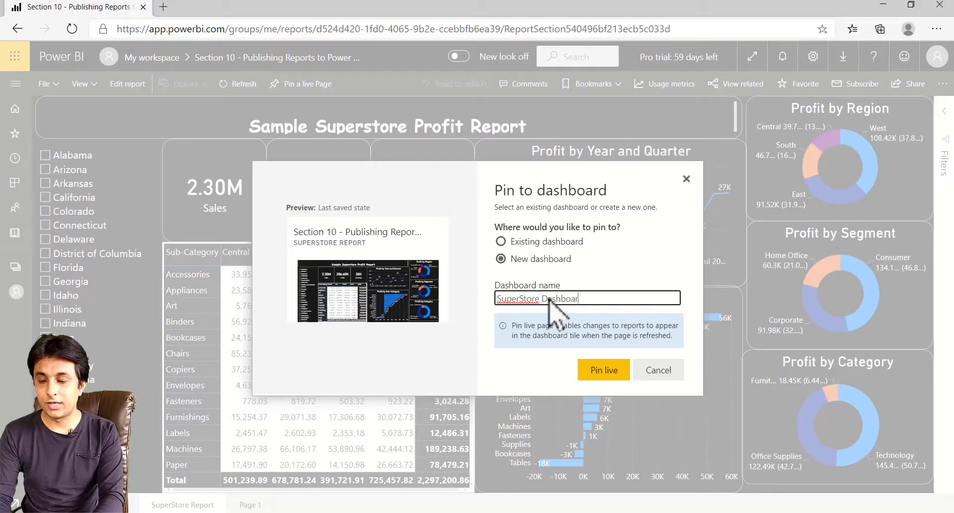
click(598, 371)
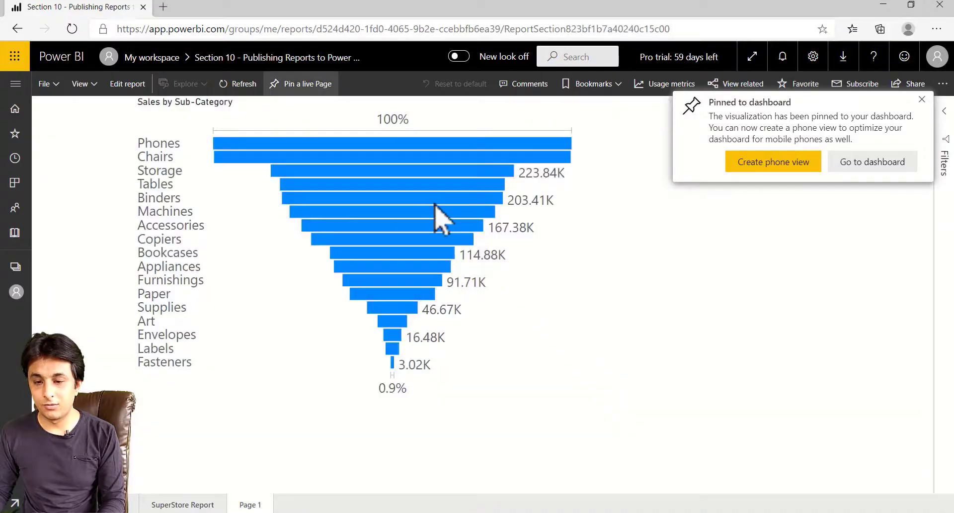
Step: Pin Page 1 live to SuperStore Dashboard 3 and go to that dashboard
click(310, 80)
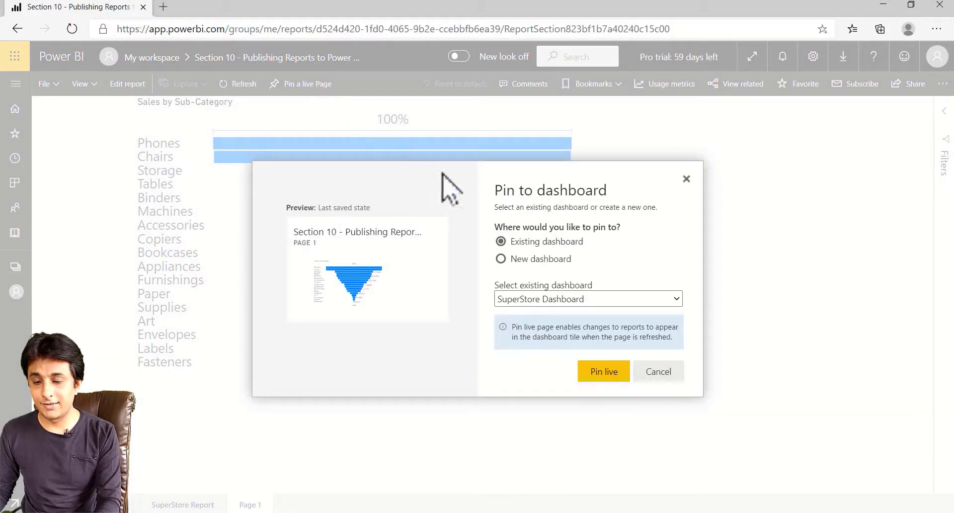
click(618, 300)
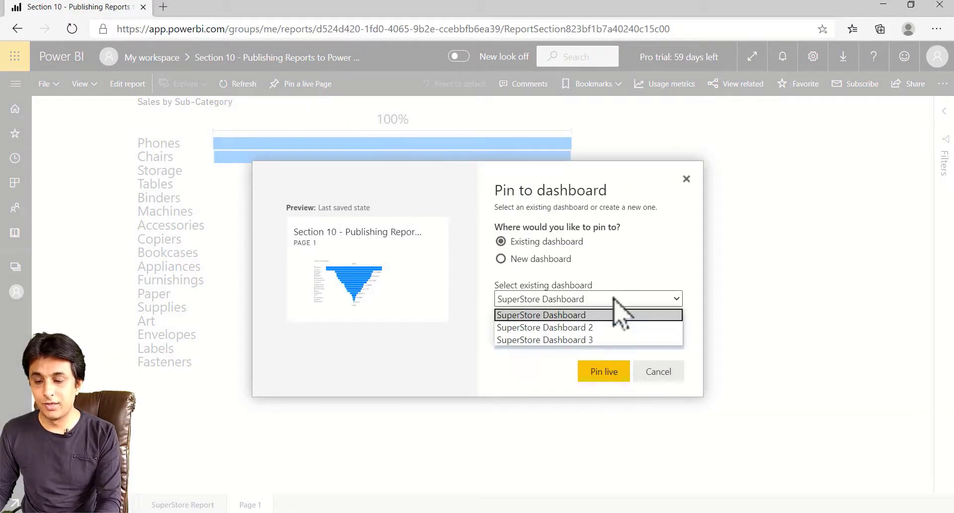
click(616, 339)
click(608, 373)
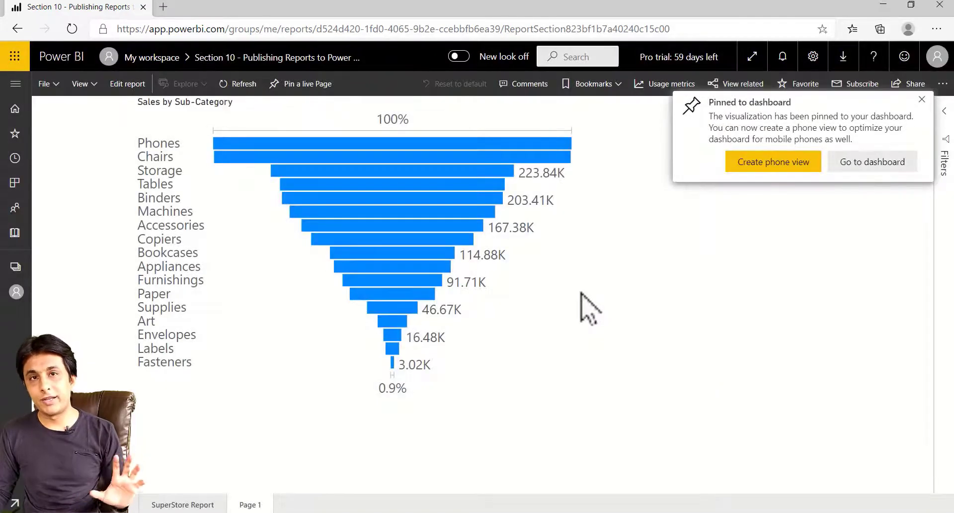
click(874, 164)
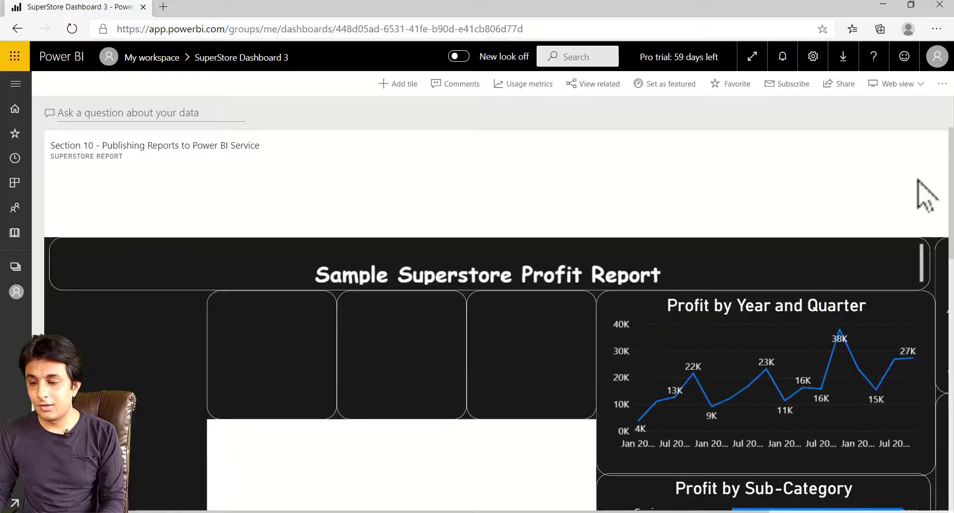
Step: Zoom the browser out and cross-filter the live tile by West, Consumer, then Home Office
scroll(872, 266, down, 2)
key(ctrl+minus)
key(ctrl+minus)
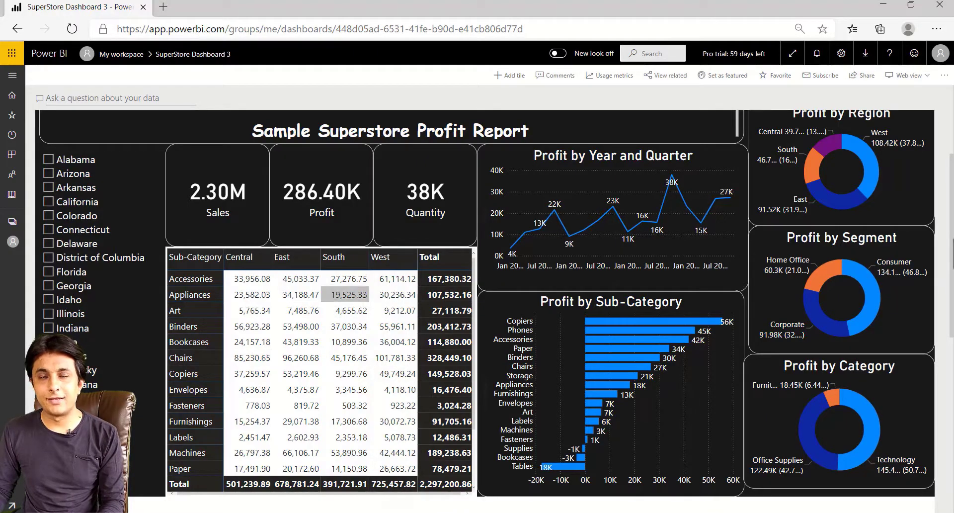
click(872, 181)
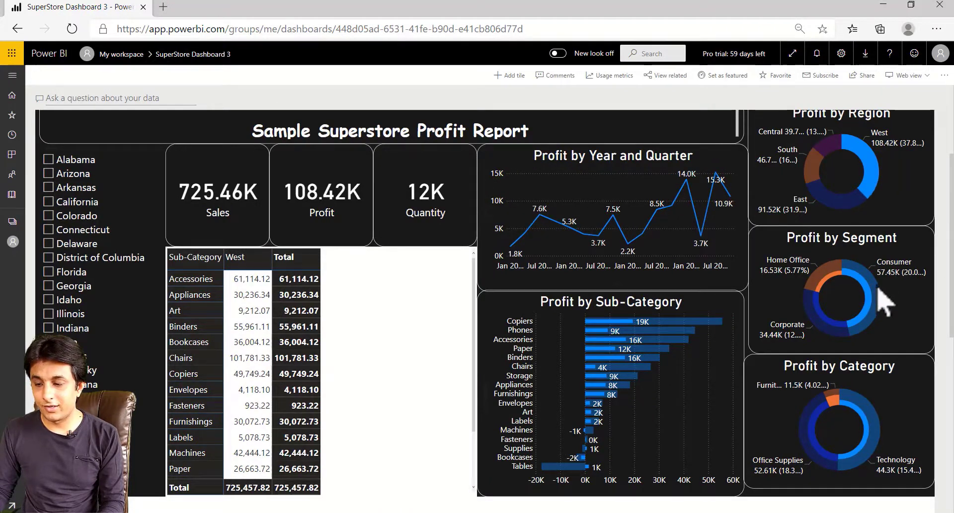
click(864, 298)
click(864, 299)
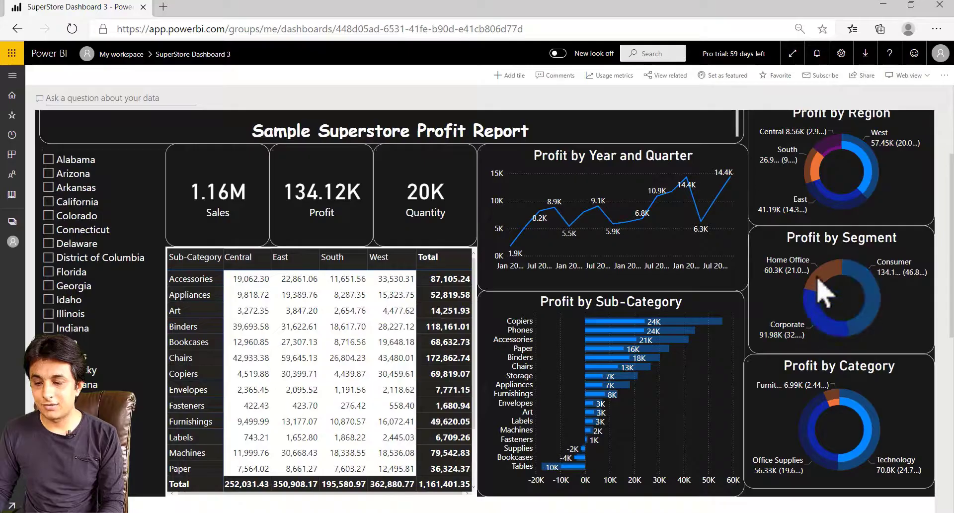
click(820, 293)
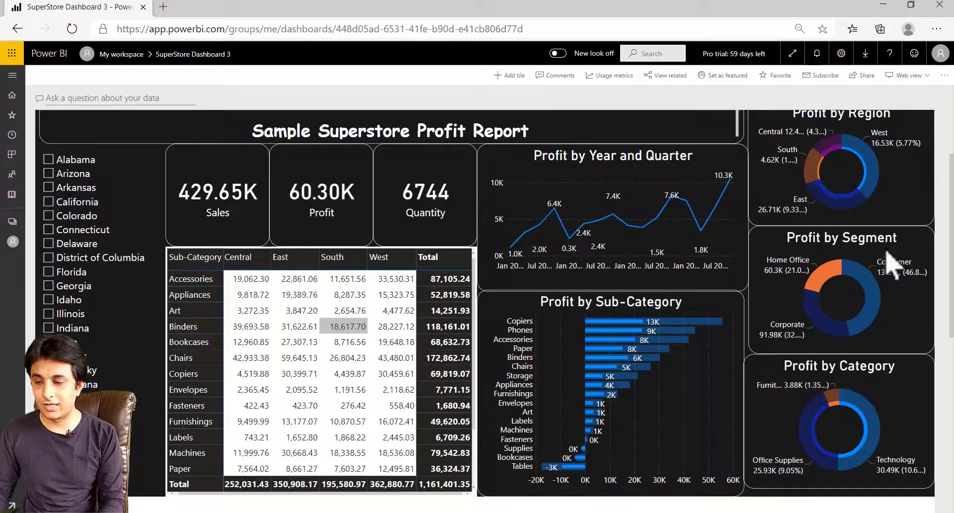
scroll(892, 263, down, 6)
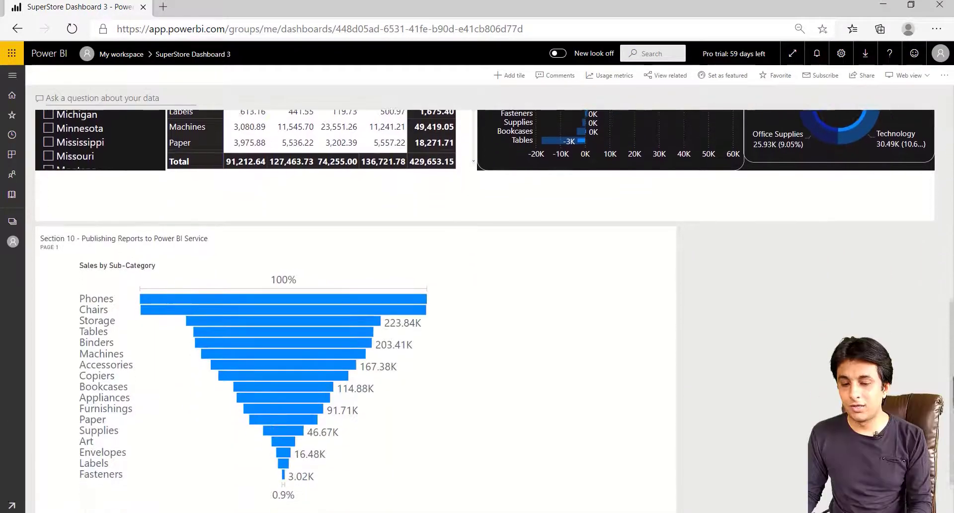
Step: Highlight then clear Phones in the funnel, then apply and clear the West region filter
click(264, 277)
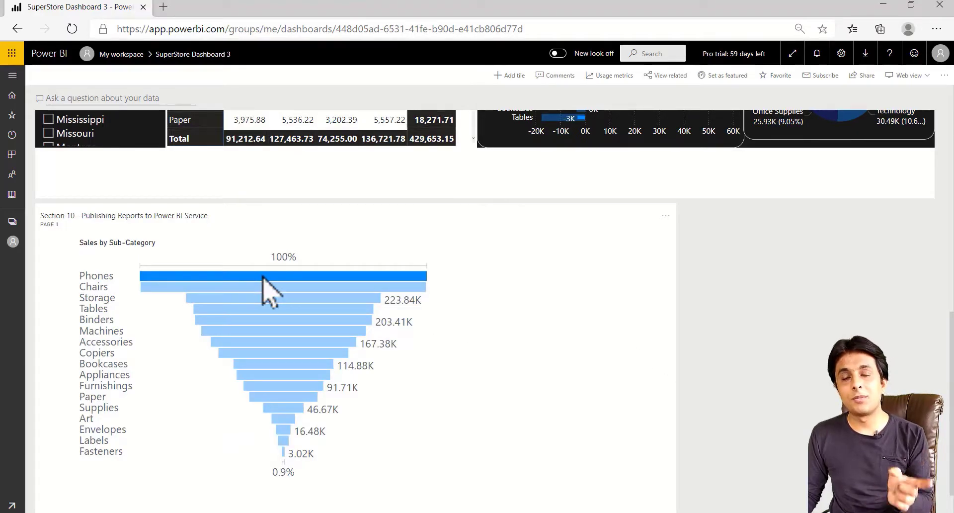
mouse_move(263, 277)
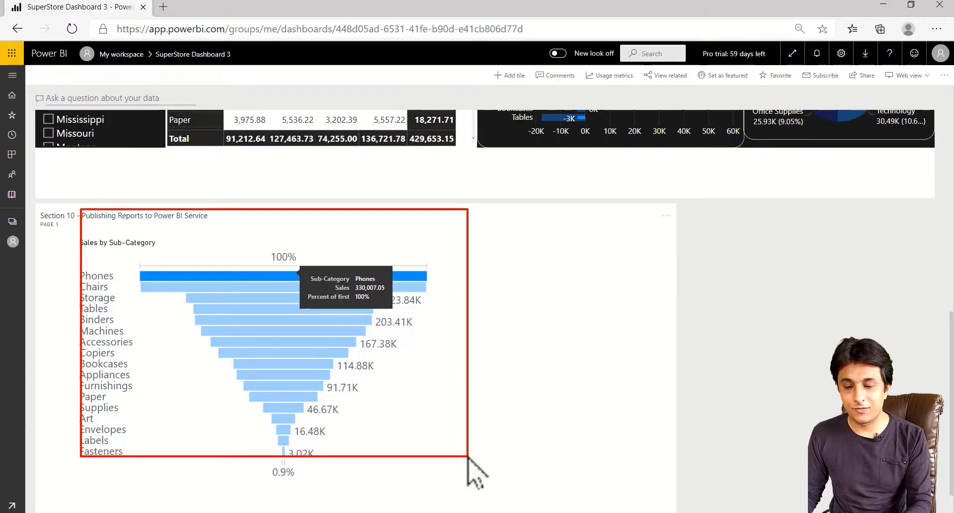
click(350, 277)
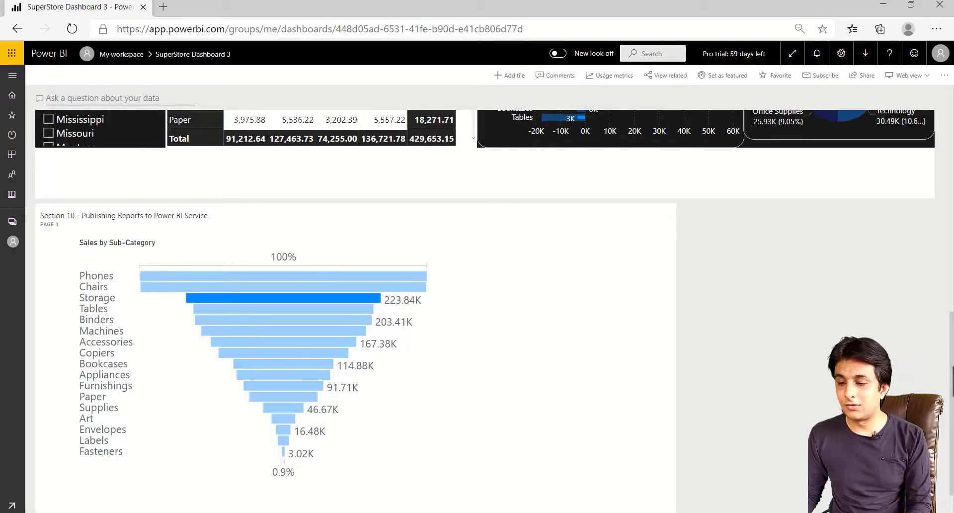
scroll(503, 337, up, 7)
scroll(885, 212, up, 1)
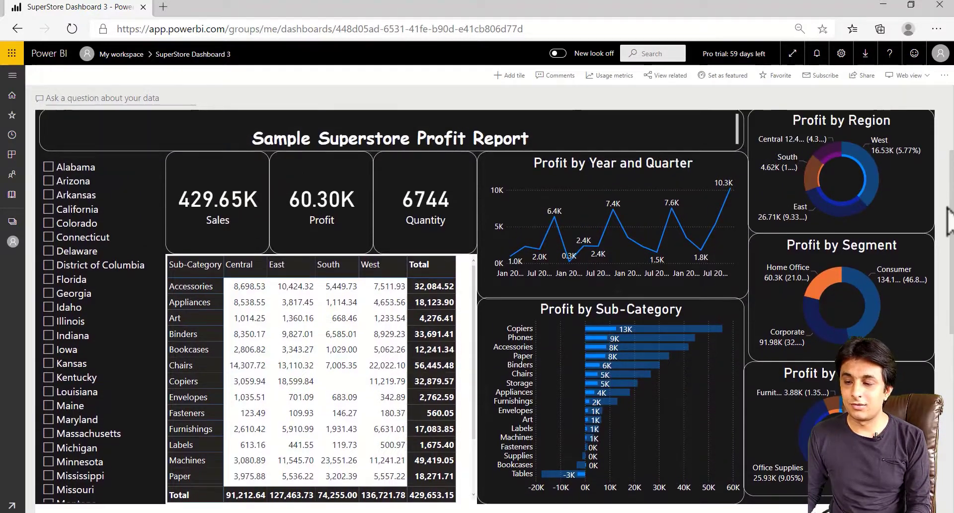
click(874, 195)
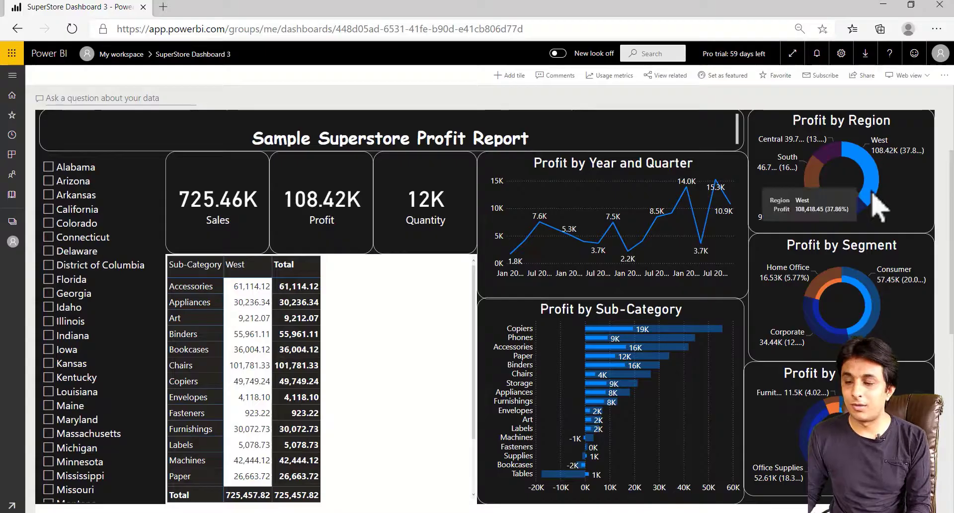
click(869, 174)
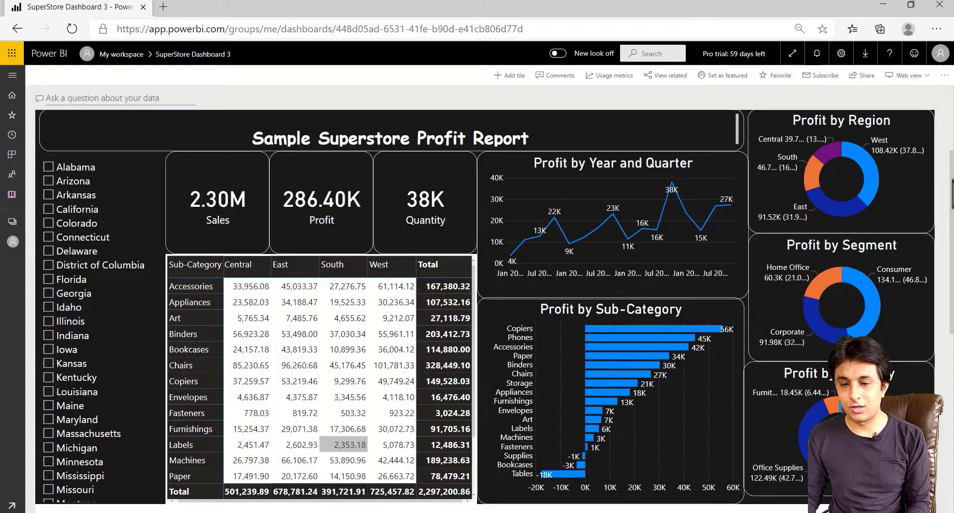
Step: Browse My workspace's Reports and Dashboards lists, then switch to Power BI Desktop
click(13, 242)
click(115, 132)
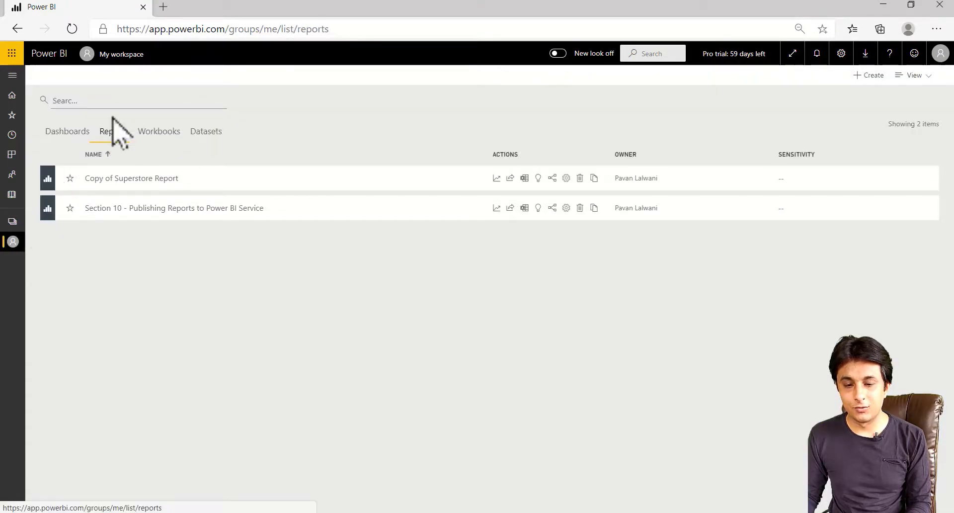
key(alt+Left)
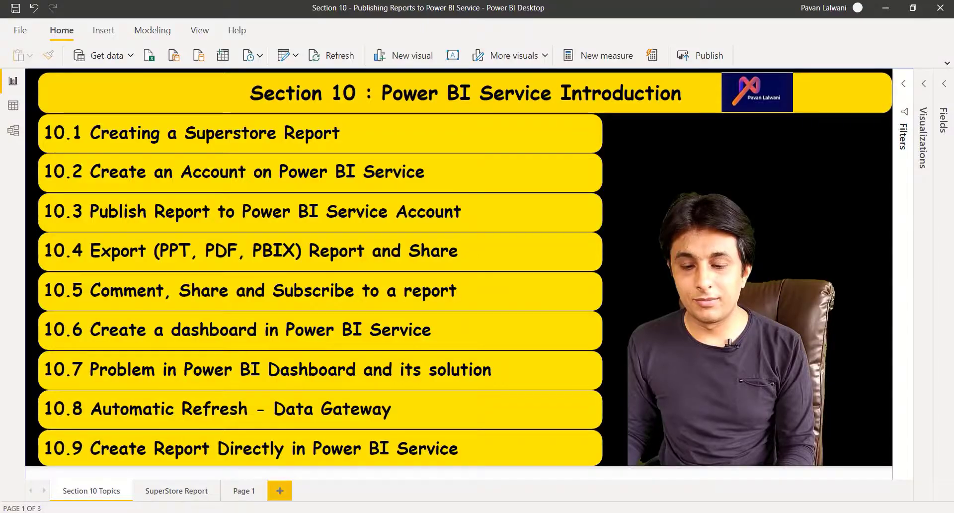
mouse_move(72, 348)
mouse_down()
mouse_move(78, 378)
mouse_move(519, 386)
mouse_up()
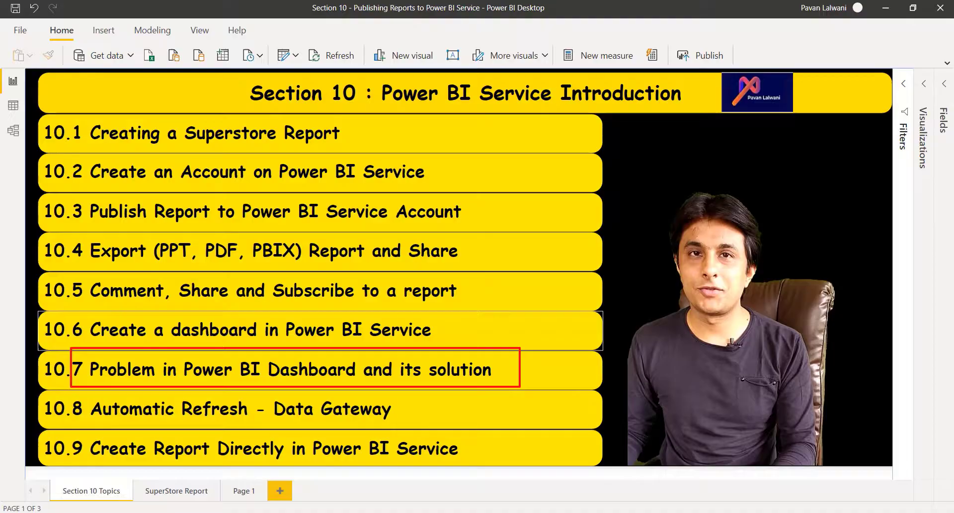